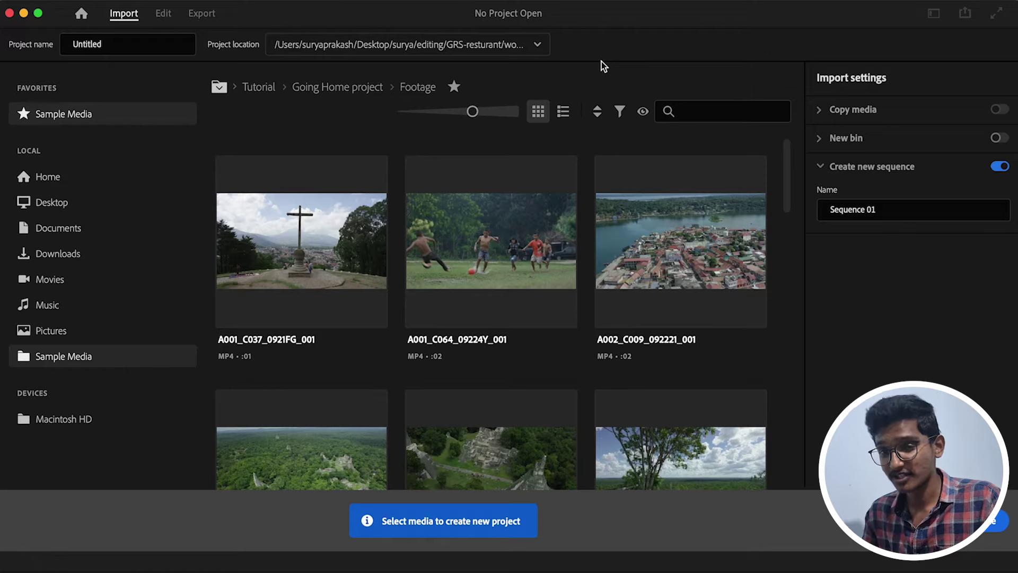
Step: Name the new project Demo
{"action": "left_click", "coordinate": [522, 45]}
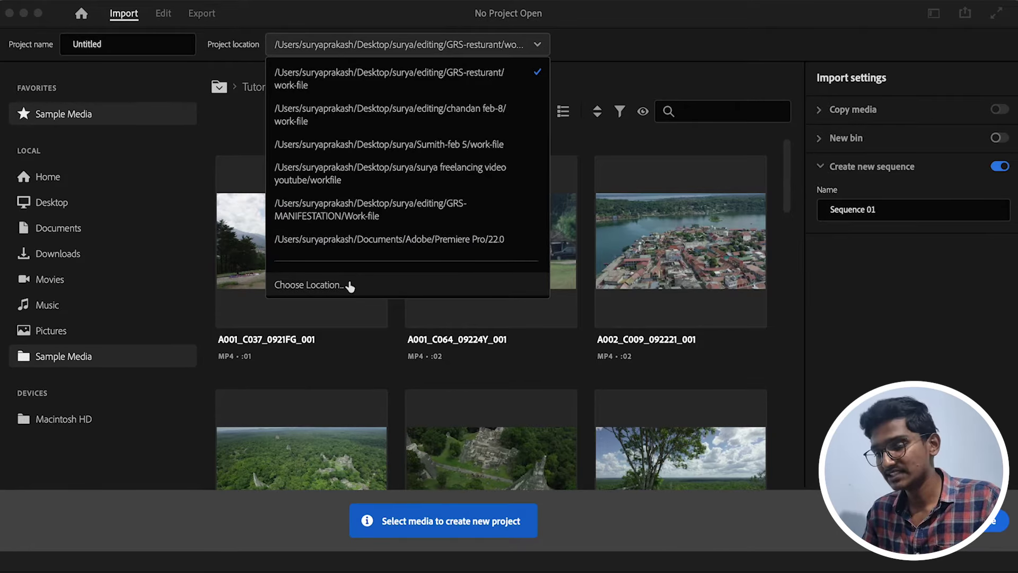
{"action": "left_click", "coordinate": [631, 90]}
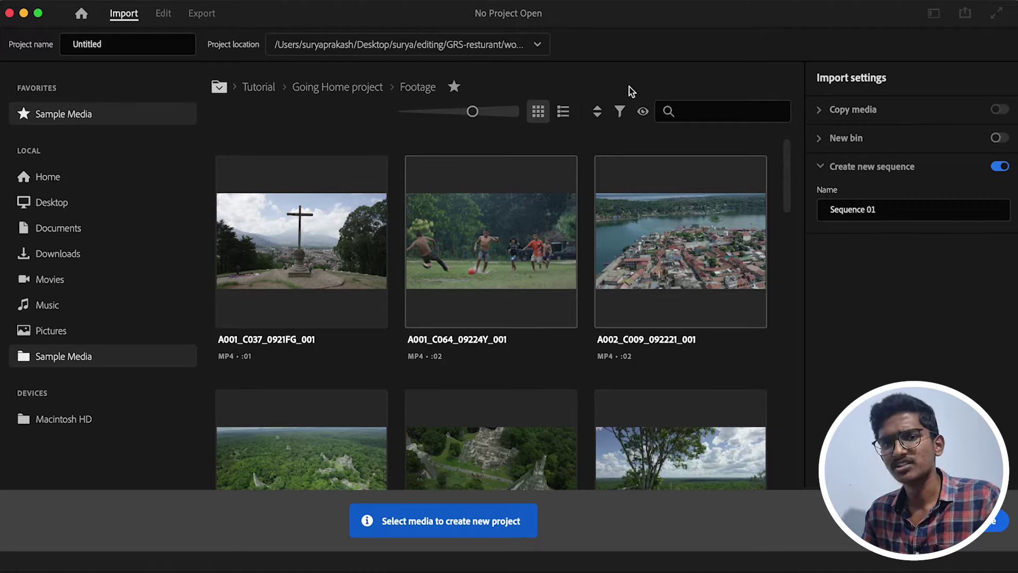
{"action": "double_click", "coordinate": [67, 44]}
{"action": "key", "text": "BackSpace"}
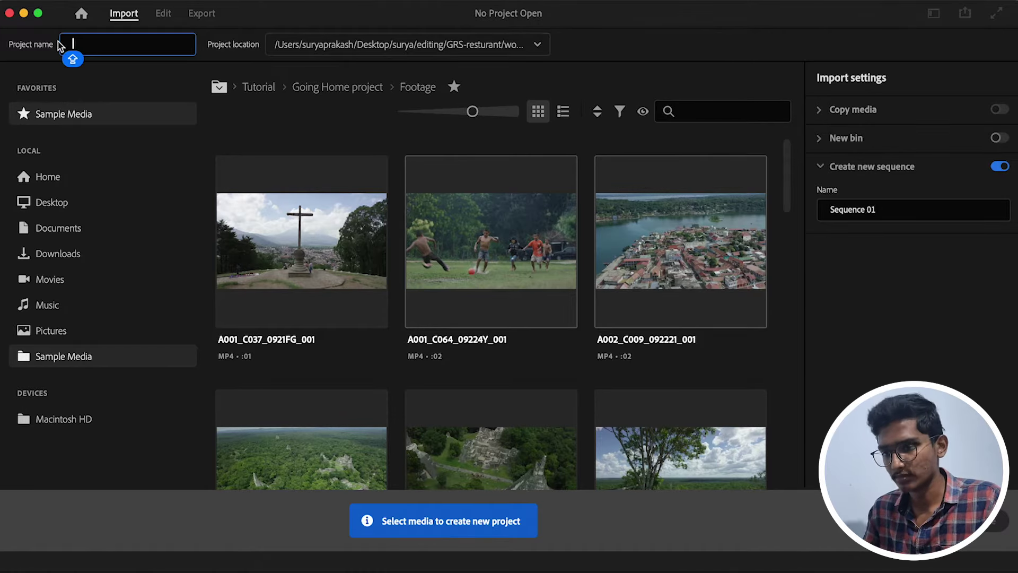
{"action": "type", "text": "Demo"}
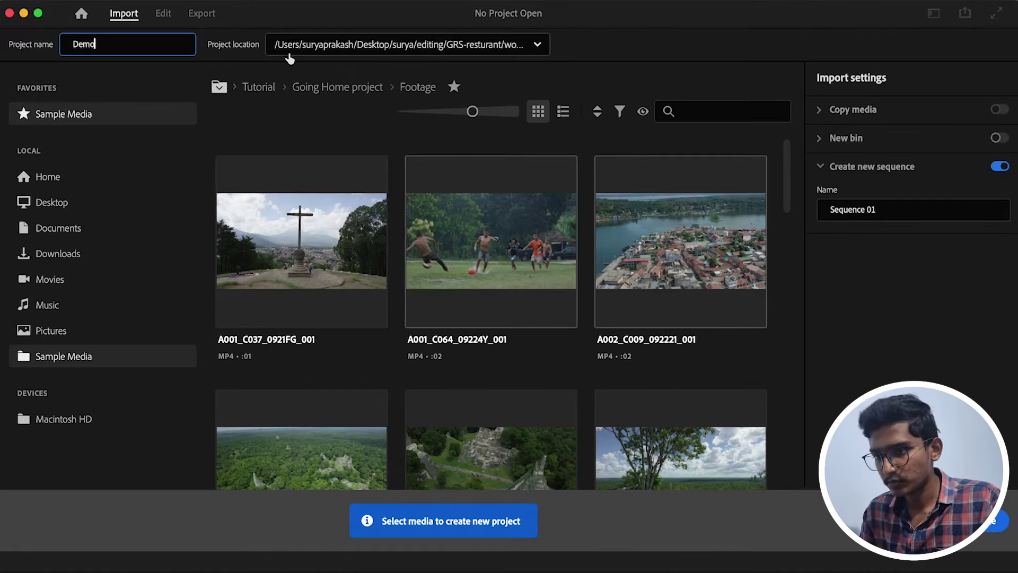
Step: Choose the Downloads folder as the project location and create the project
{"action": "left_click", "coordinate": [304, 47]}
{"action": "left_click", "coordinate": [312, 282]}
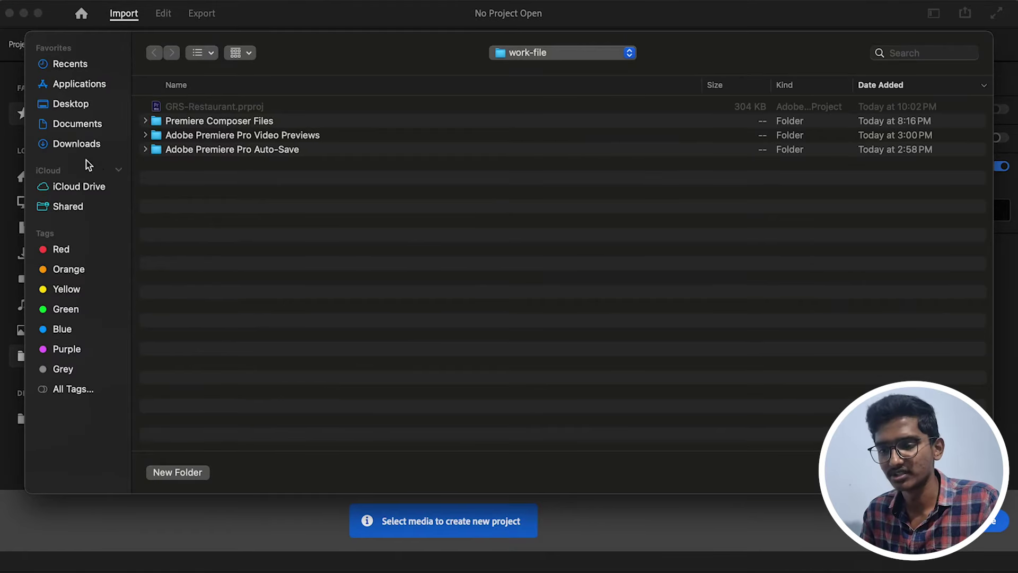
{"action": "left_click", "coordinate": [92, 108]}
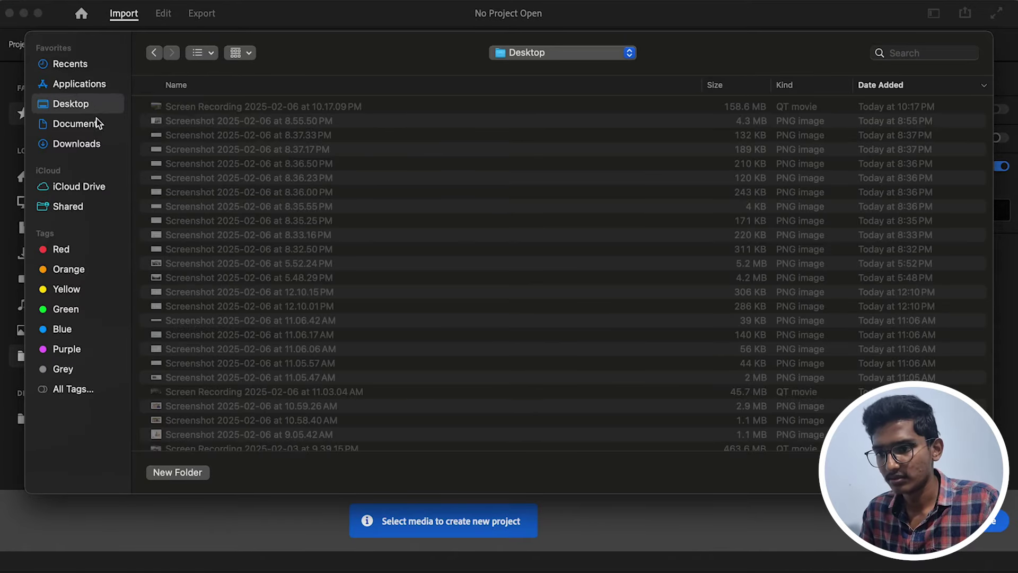
{"action": "left_click", "coordinate": [97, 146]}
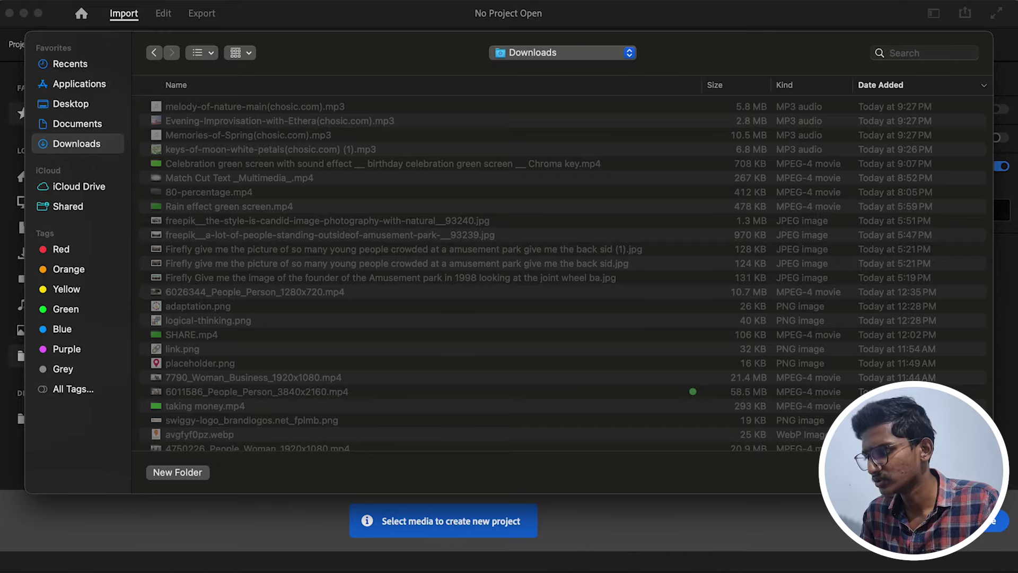
{"action": "key", "text": "Return"}
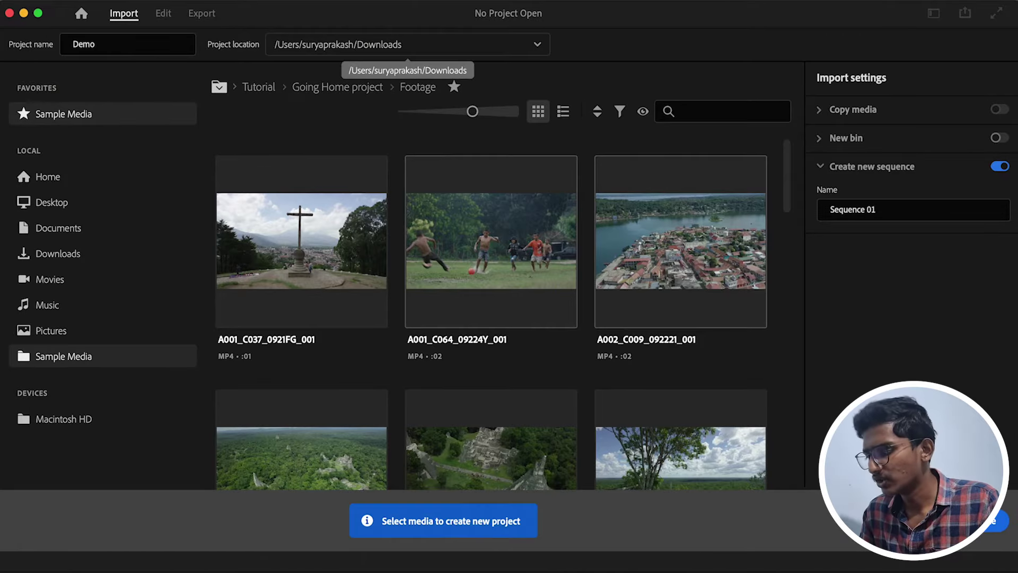
{"action": "left_click", "coordinate": [995, 525]}
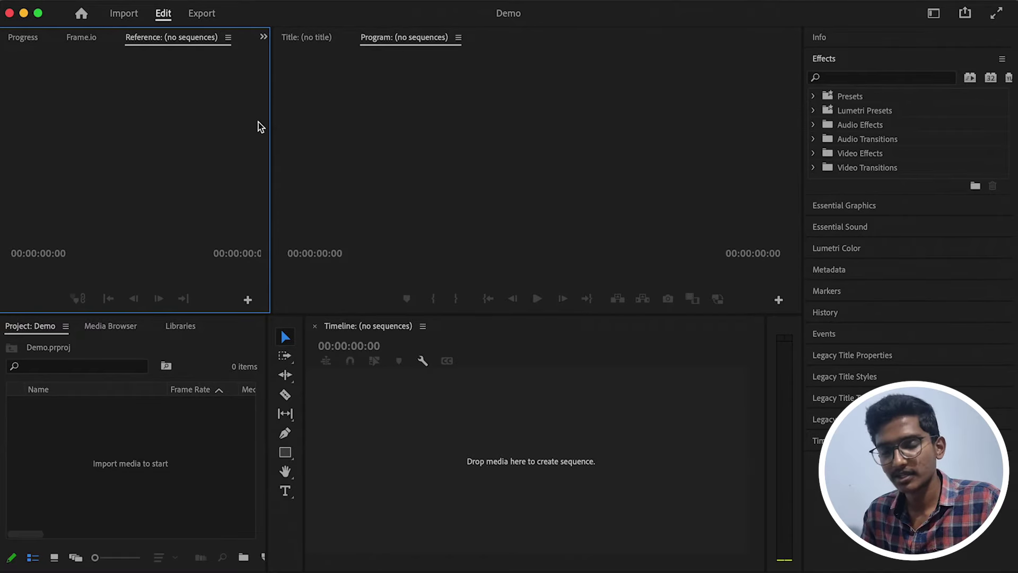
Step: Look over the empty Program, Timeline and Project areas of the new workspace
{"action": "left_click", "coordinate": [438, 125]}
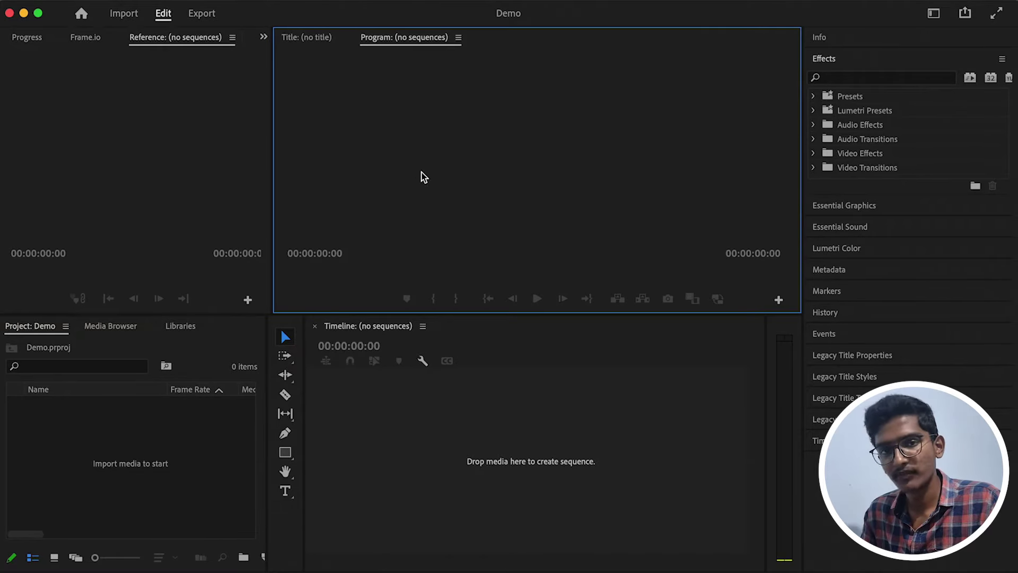
{"action": "left_click", "coordinate": [359, 460]}
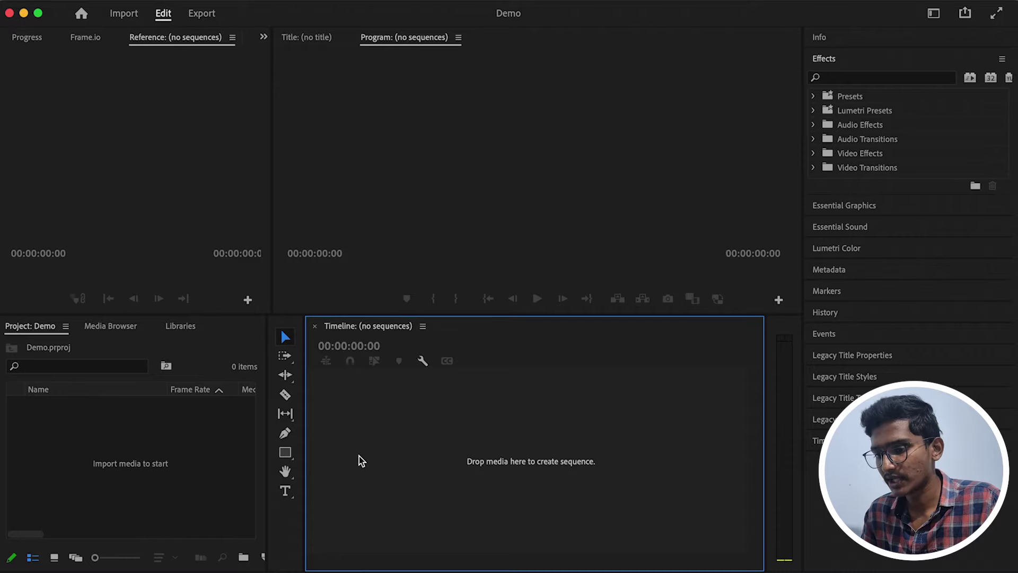
{"action": "left_click", "coordinate": [153, 461]}
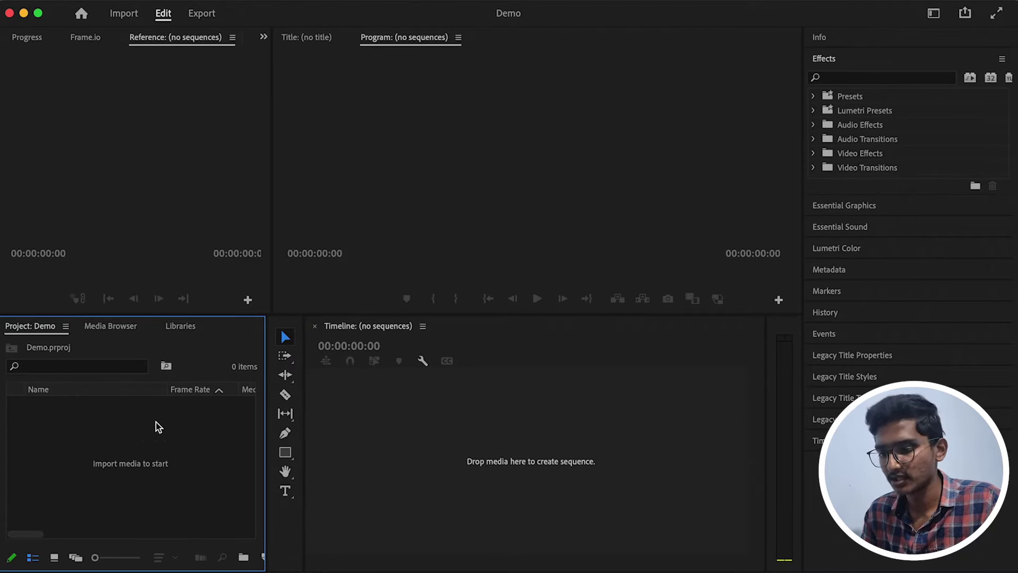
{"action": "left_click", "coordinate": [461, 215]}
{"action": "left_click", "coordinate": [485, 416]}
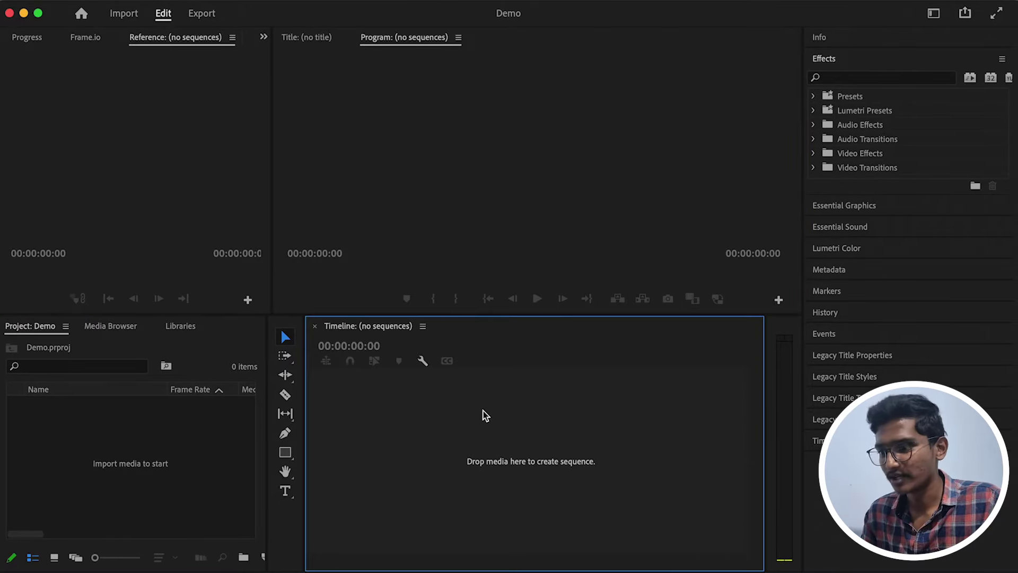
{"action": "left_click", "coordinate": [192, 431]}
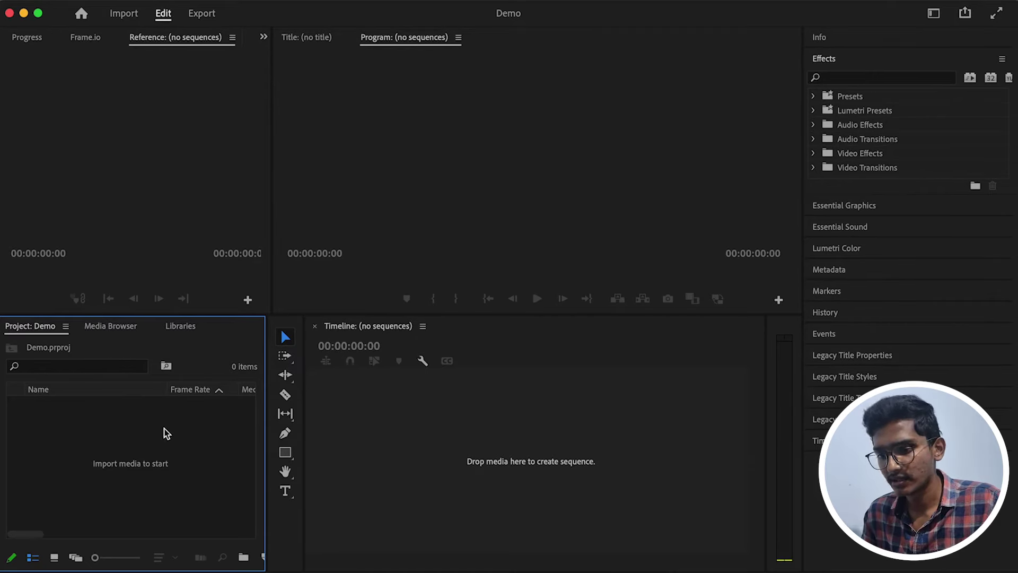
{"action": "right_click", "coordinate": [139, 451]}
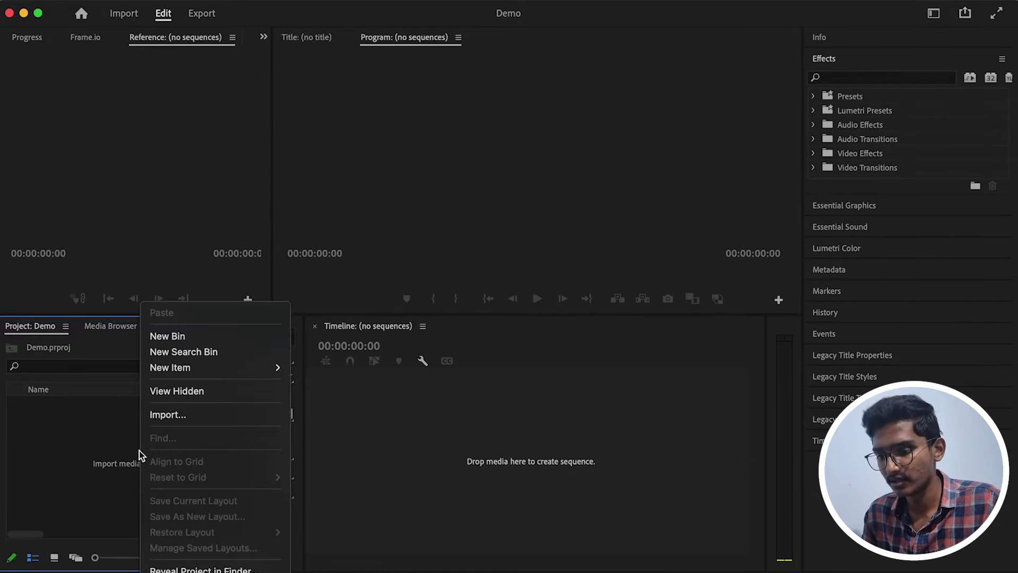
{"action": "left_click", "coordinate": [205, 414]}
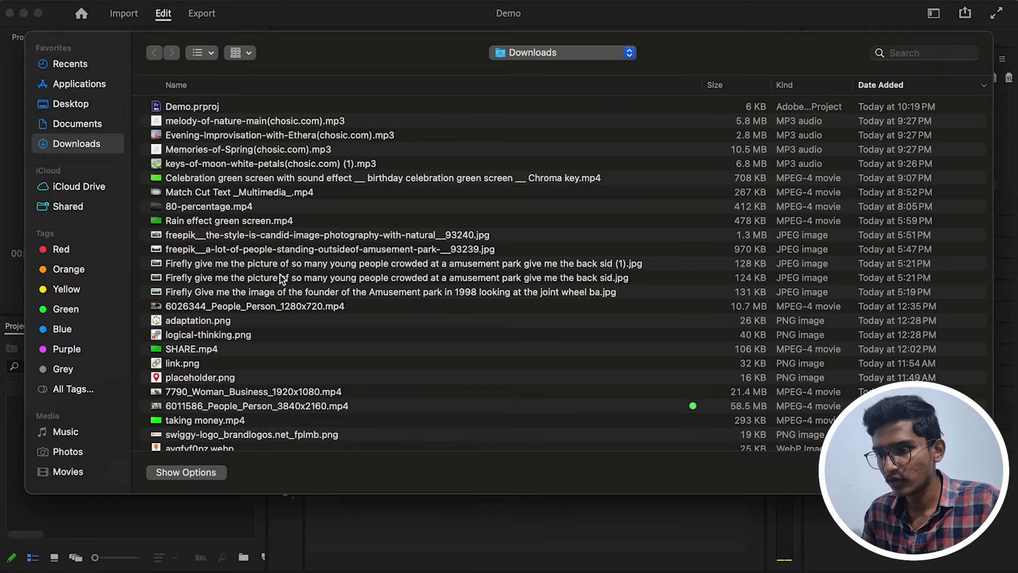
{"action": "left_click", "coordinate": [245, 392]}
{"action": "left_click", "coordinate": [250, 406]}
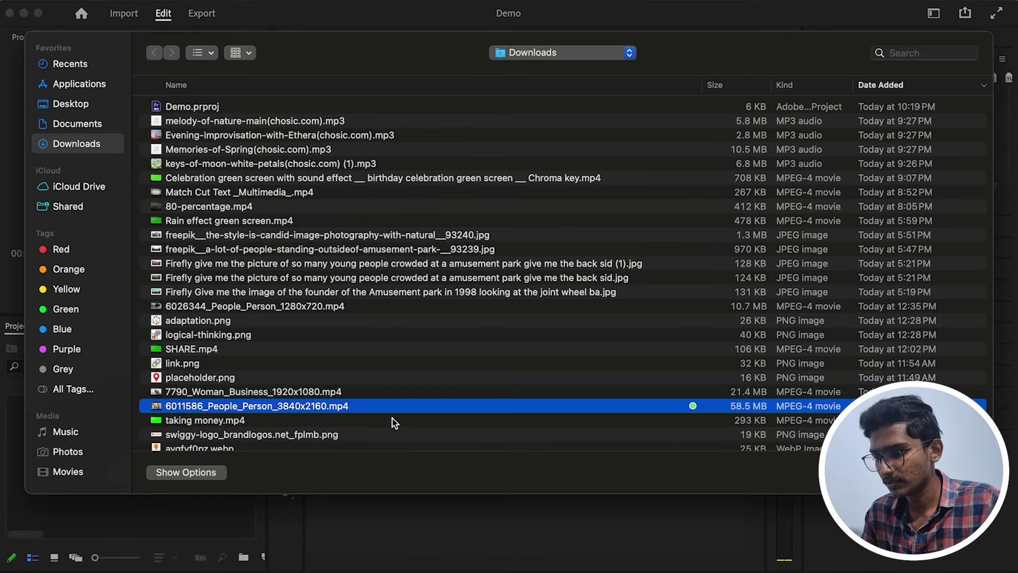
{"action": "scroll", "coordinate": [355, 367], "scroll_direction": "down", "scroll_amount": 3}
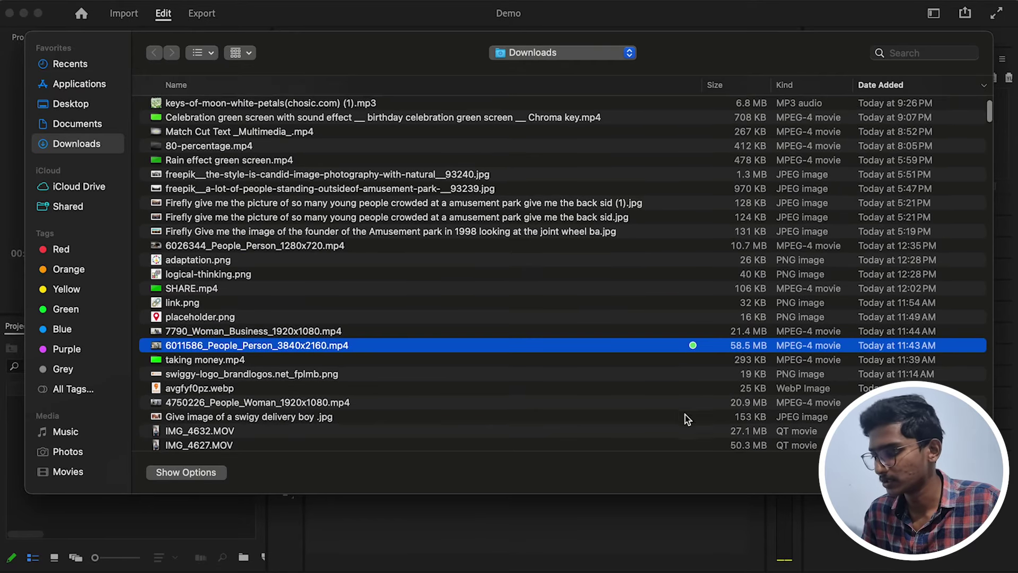
{"action": "key", "text": "Escape"}
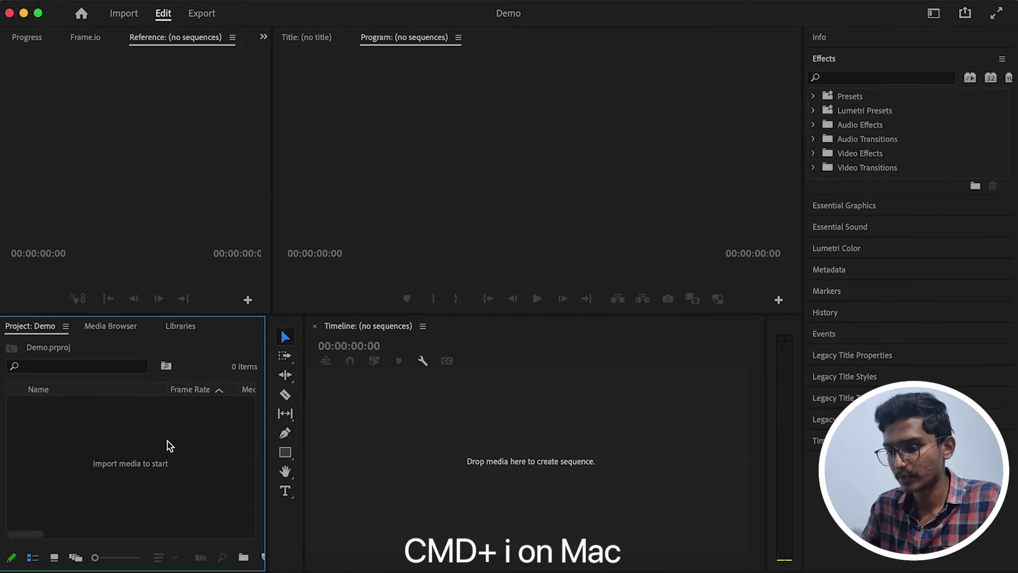
Step: Import the video 6011586_People_Person_3840x2160.mp4 from the Downloads folder into the project
{"action": "key", "text": "super+i"}
{"action": "scroll", "coordinate": [272, 395], "scroll_direction": "down", "scroll_amount": 1}
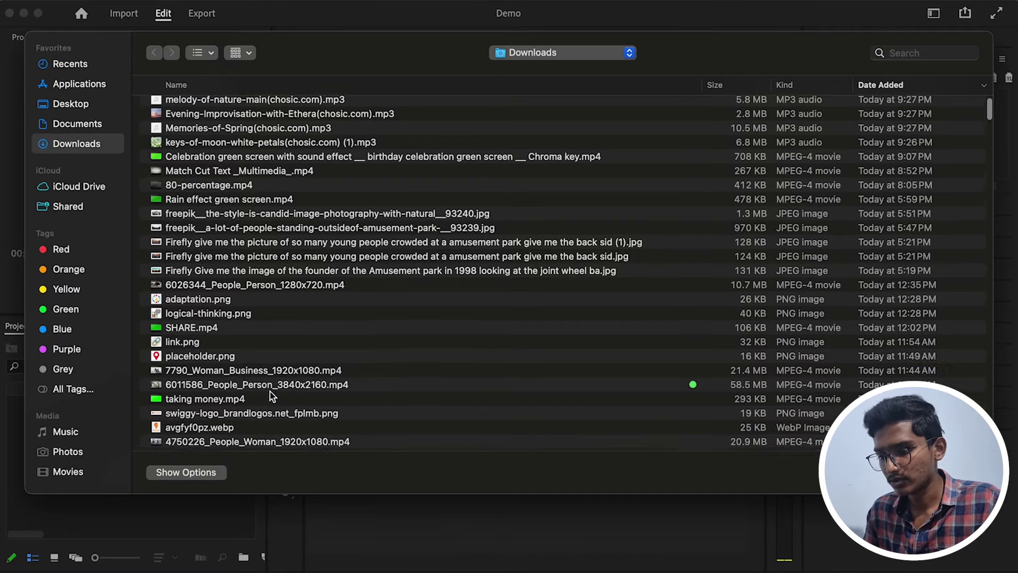
{"action": "left_click", "coordinate": [311, 383]}
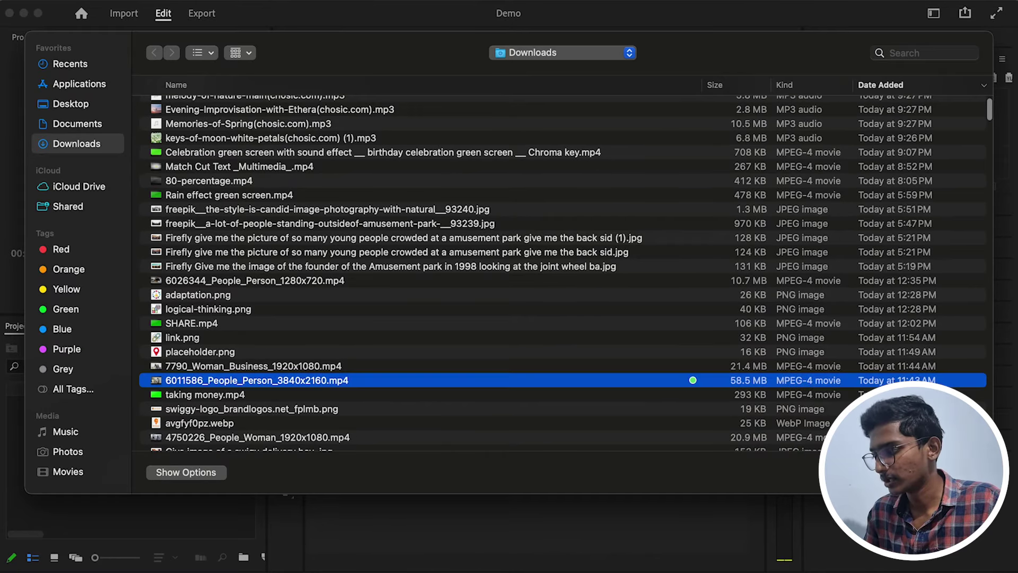
{"action": "key", "text": "Return"}
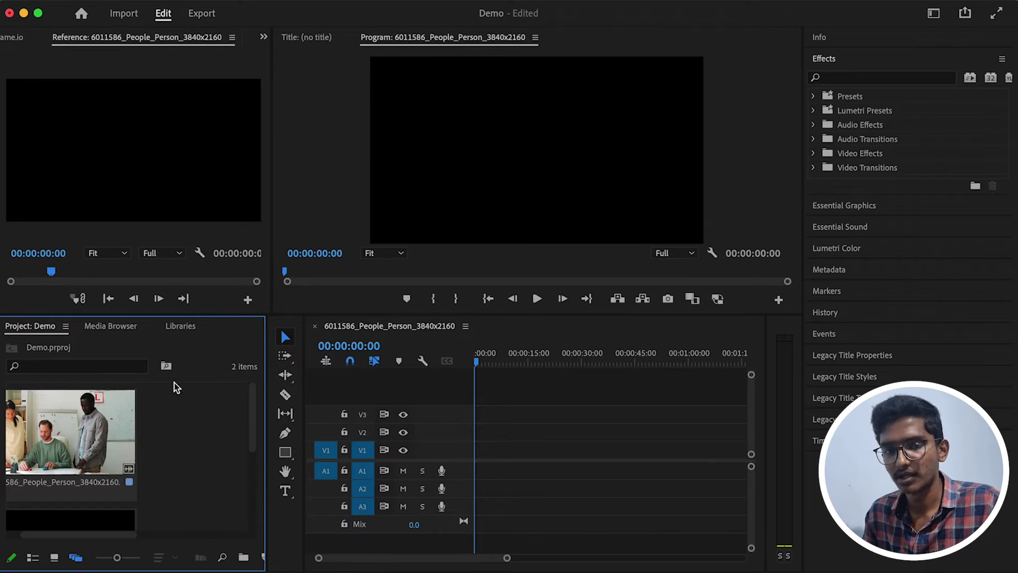
Step: Examine the project items in list, icon and freeform views, and load the imported clip into the Source monitor
{"action": "scroll", "coordinate": [221, 451], "scroll_direction": "down", "scroll_amount": 3}
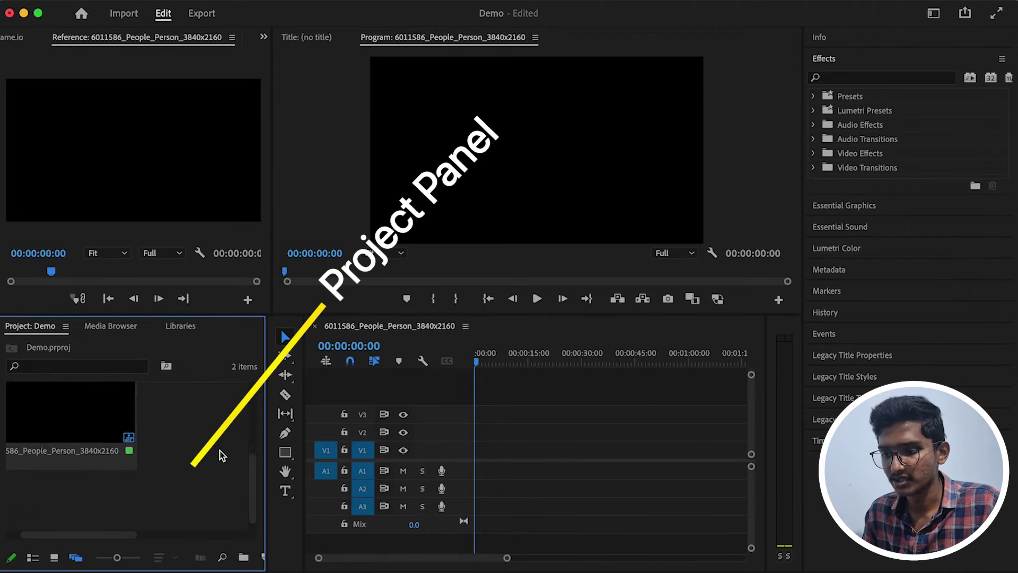
{"action": "scroll", "coordinate": [220, 455], "scroll_direction": "up", "scroll_amount": 3}
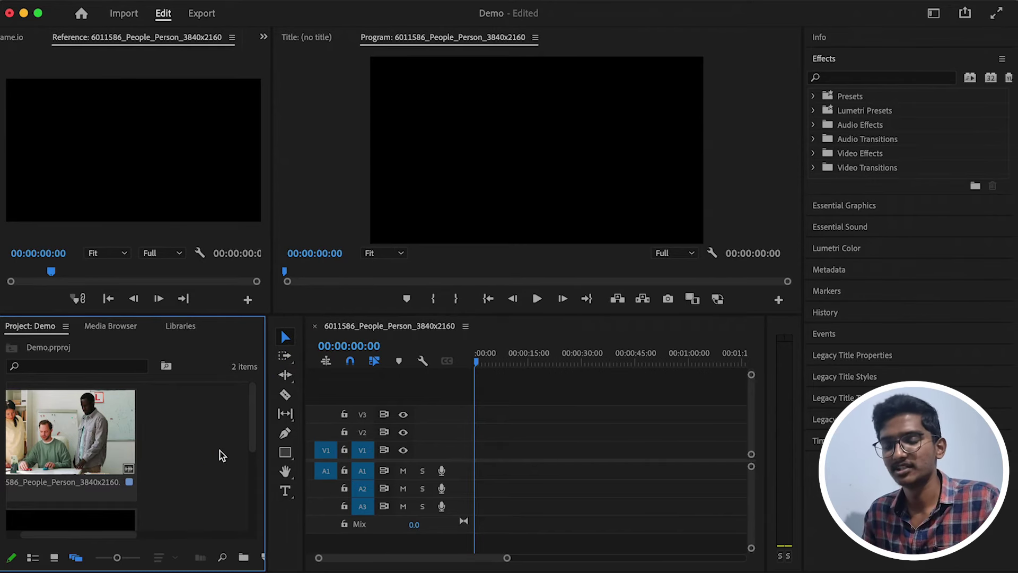
{"action": "scroll", "coordinate": [222, 455], "scroll_direction": "down", "scroll_amount": 3}
{"action": "scroll", "coordinate": [221, 454], "scroll_direction": "up", "scroll_amount": 3}
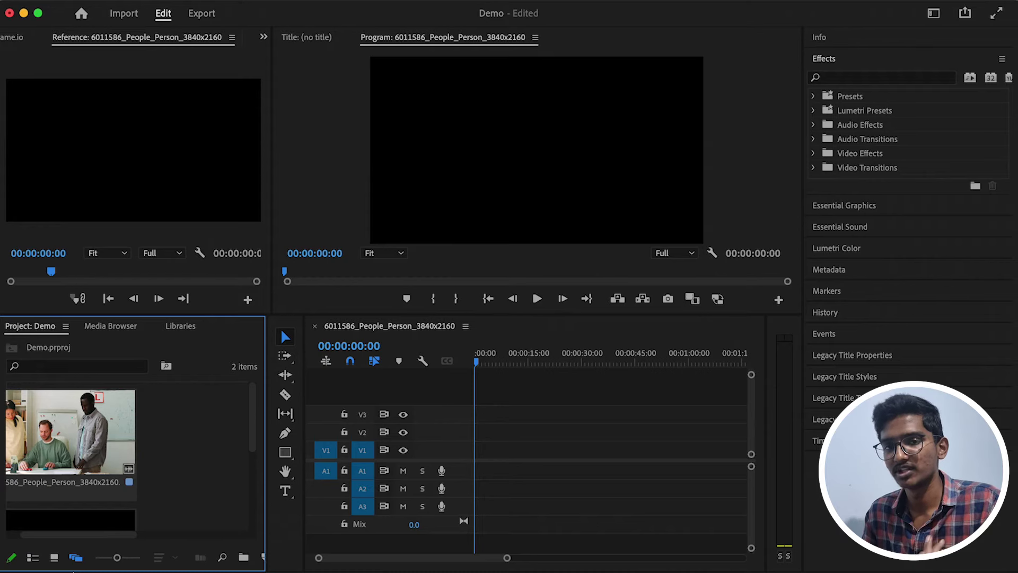
{"action": "left_click", "coordinate": [33, 557]}
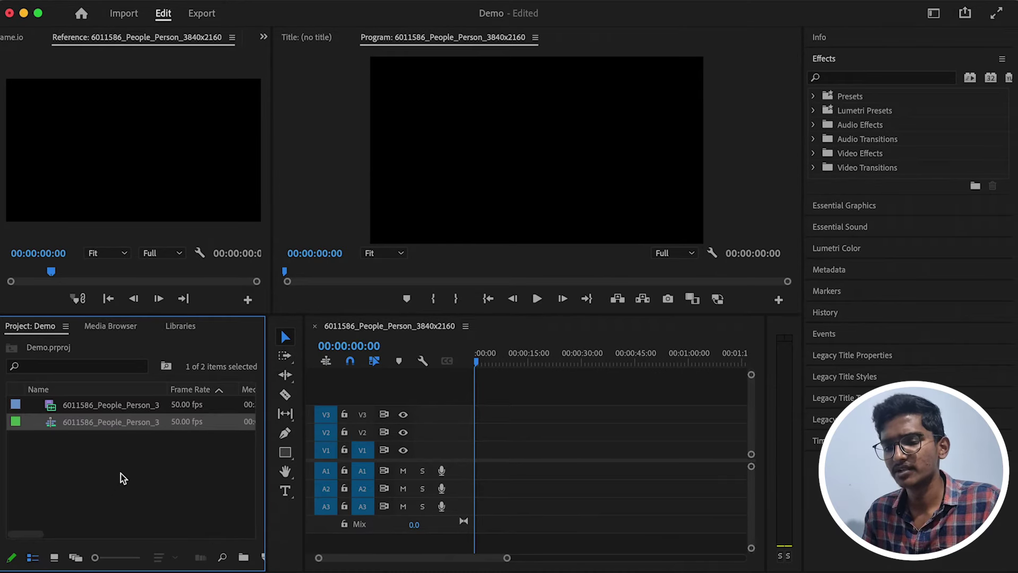
{"action": "double_click", "coordinate": [110, 412]}
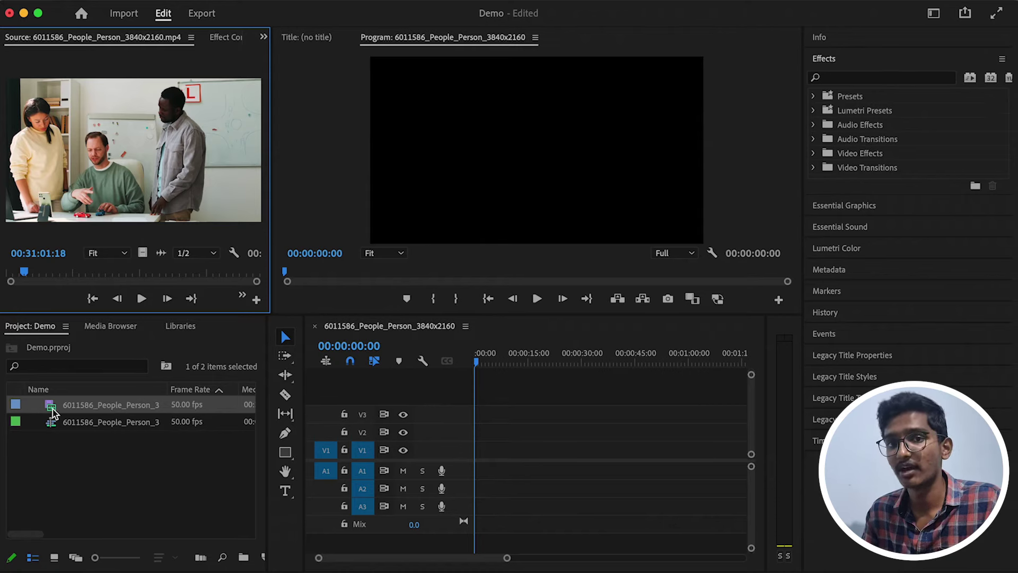
{"action": "left_click", "coordinate": [54, 558]}
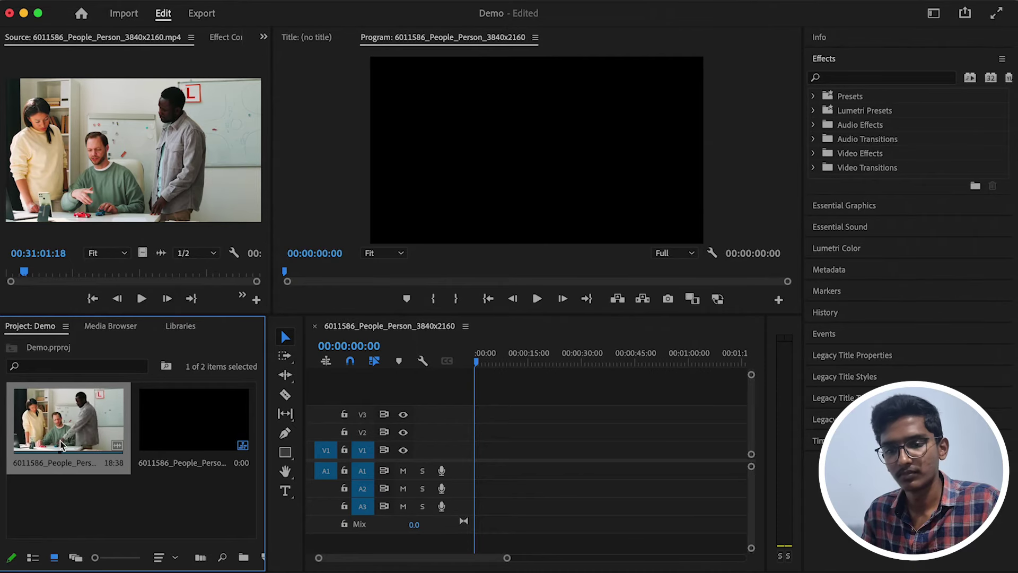
{"action": "left_click", "coordinate": [77, 557]}
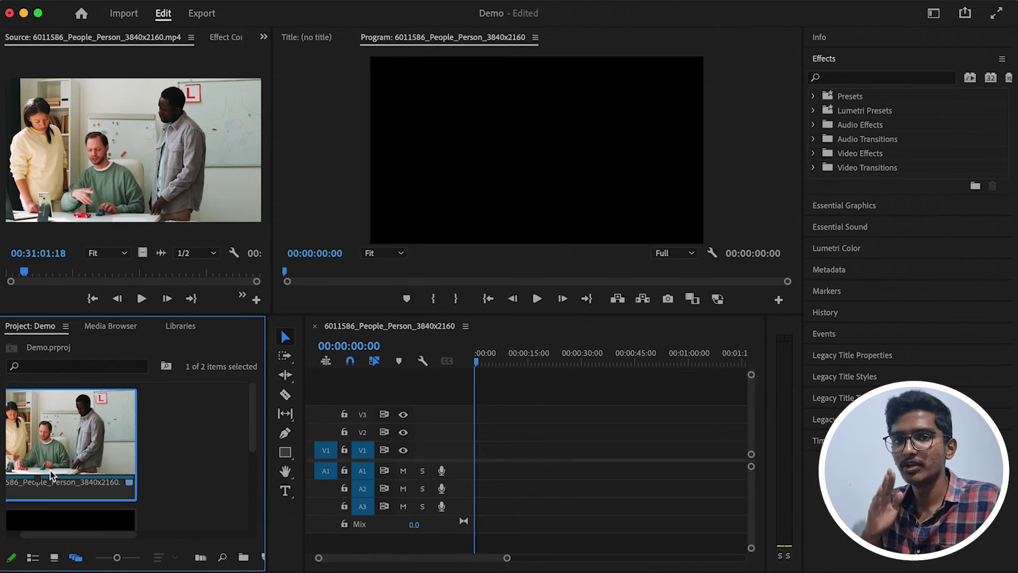
Step: Scrub through the clip in the Source monitor, stopping at about 00:31:09:20
{"action": "left_click", "coordinate": [162, 215]}
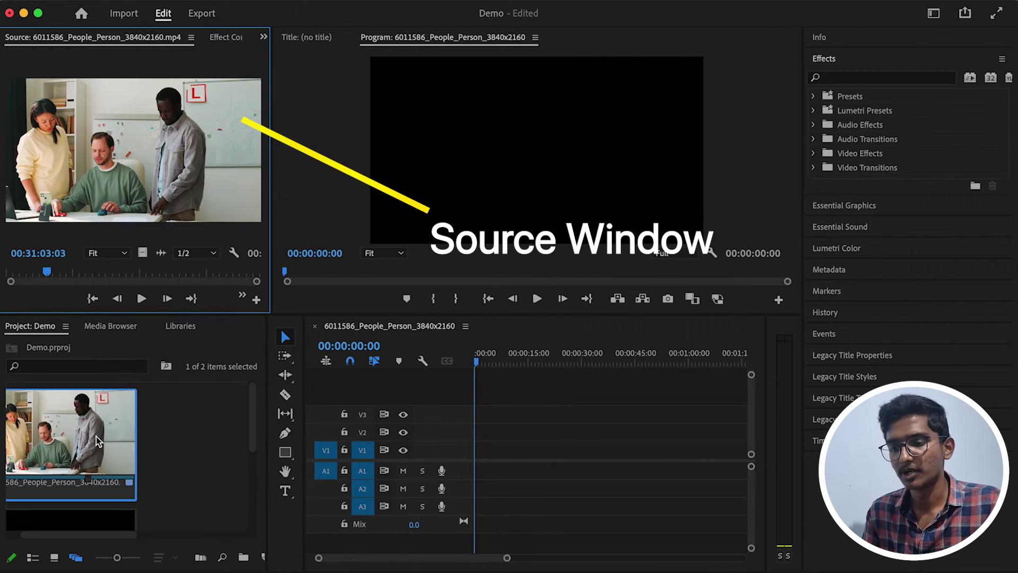
{"action": "left_click_drag", "start_coordinate": [47, 271], "coordinate": [158, 268]}
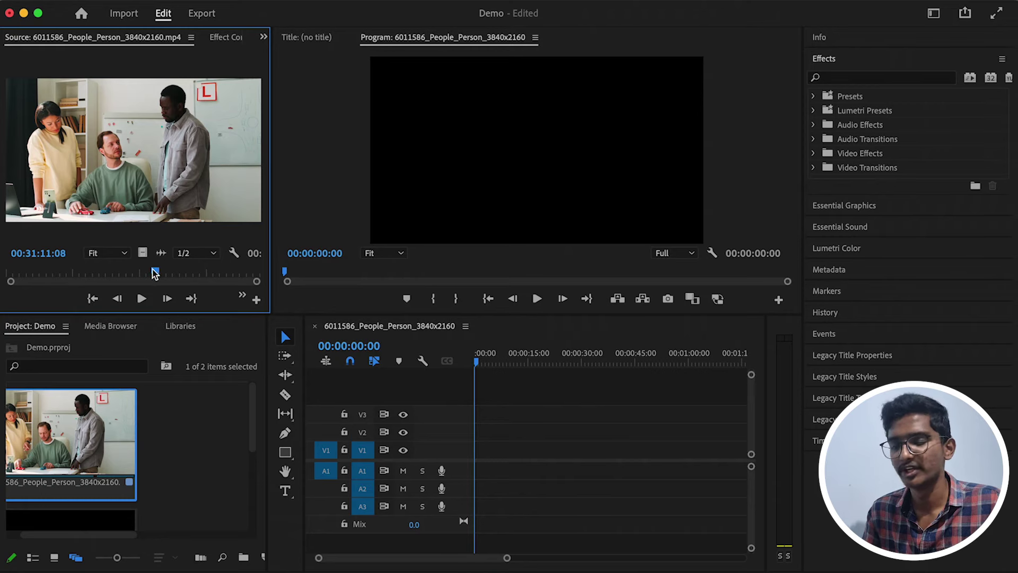
{"action": "left_click_drag", "start_coordinate": [154, 273], "coordinate": [131, 271]}
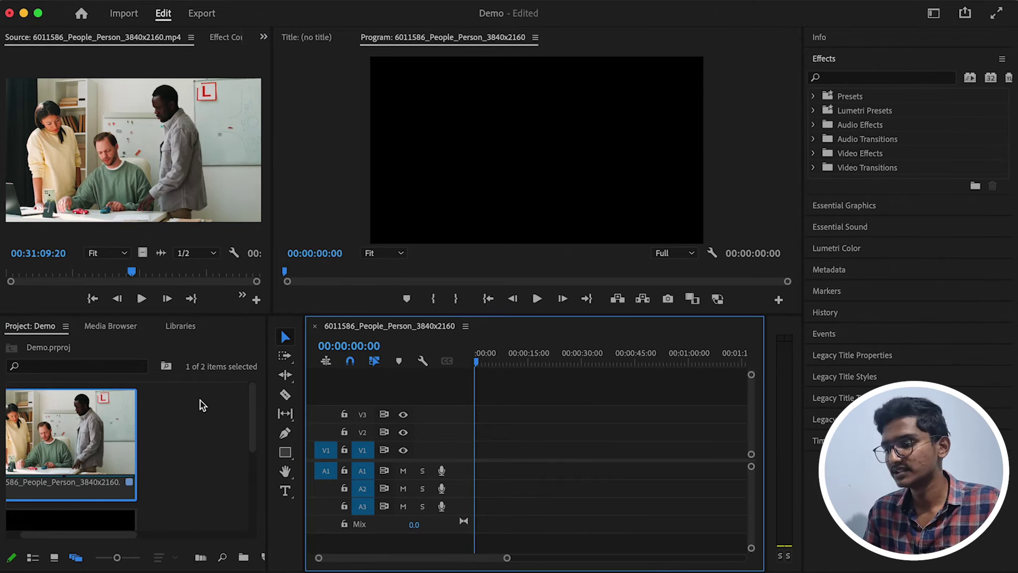
Step: Place the imported clip on V1 and A1 about 4 seconds into the sequence and split it at 00:00:11:30
{"action": "left_click_drag", "start_coordinate": [69, 433], "coordinate": [489, 448]}
{"action": "left_click", "coordinate": [515, 362]}
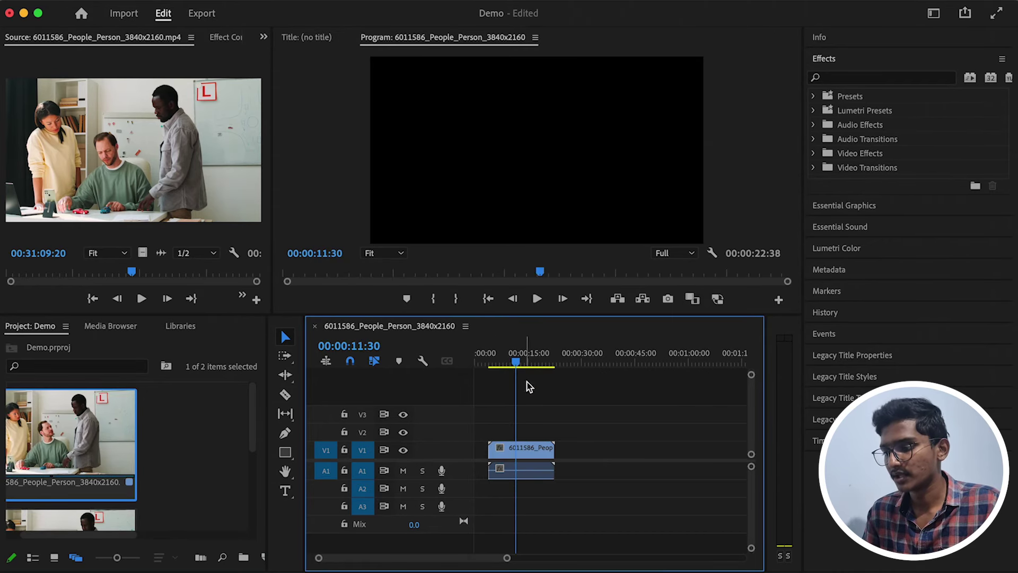
{"action": "left_click", "coordinate": [536, 457]}
{"action": "key", "text": "super+k"}
{"action": "left_click", "coordinate": [534, 454]}
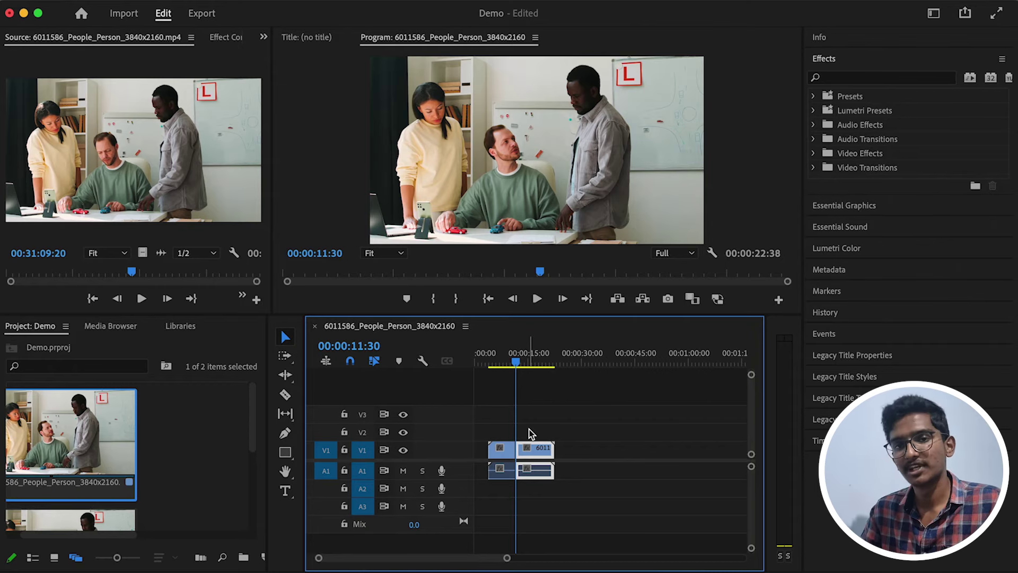
{"action": "left_click", "coordinate": [510, 362]}
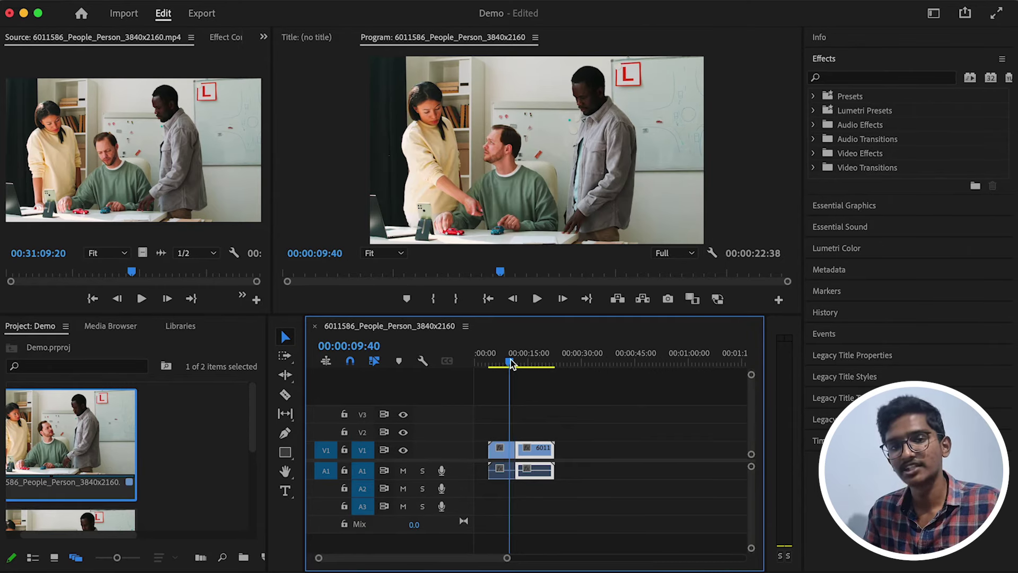
Step: Preview the sequence in the Program monitor by scrubbing the playhead through 00:00:10:40, 00:00:12:40 and back to 00:00:06:20, and onward across the clips
{"action": "left_click", "coordinate": [537, 161]}
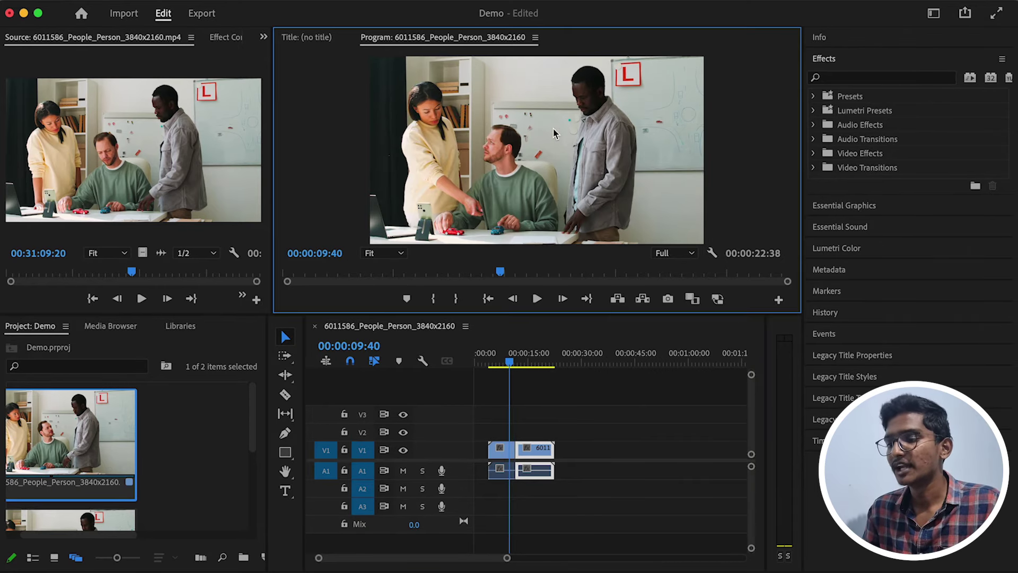
{"action": "mouse_move", "coordinate": [508, 364]}
{"action": "left_mouse_down"}
{"action": "mouse_move", "coordinate": [492, 365]}
{"action": "mouse_move", "coordinate": [514, 364]}
{"action": "left_mouse_up"}
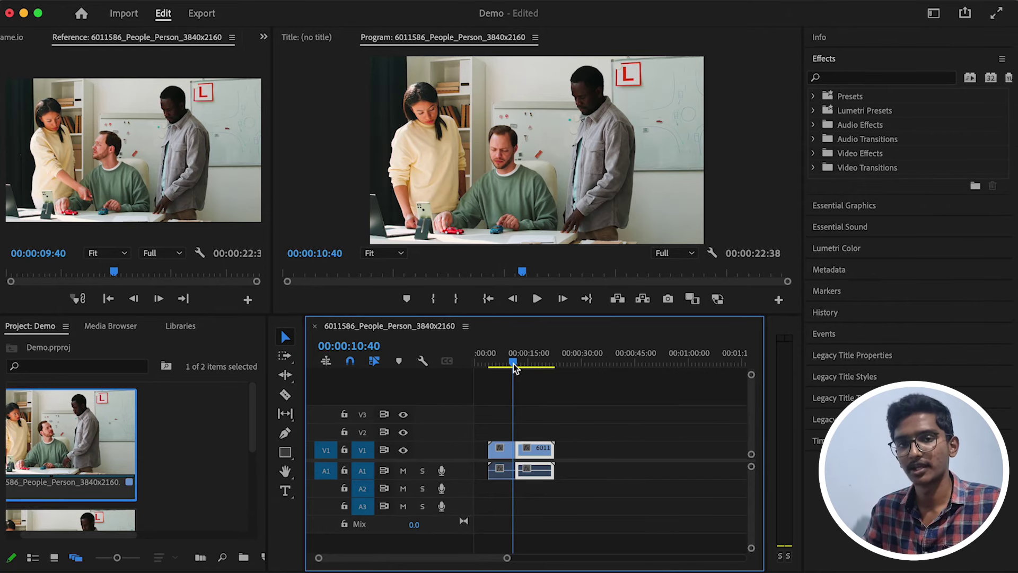
{"action": "left_click", "coordinate": [521, 360]}
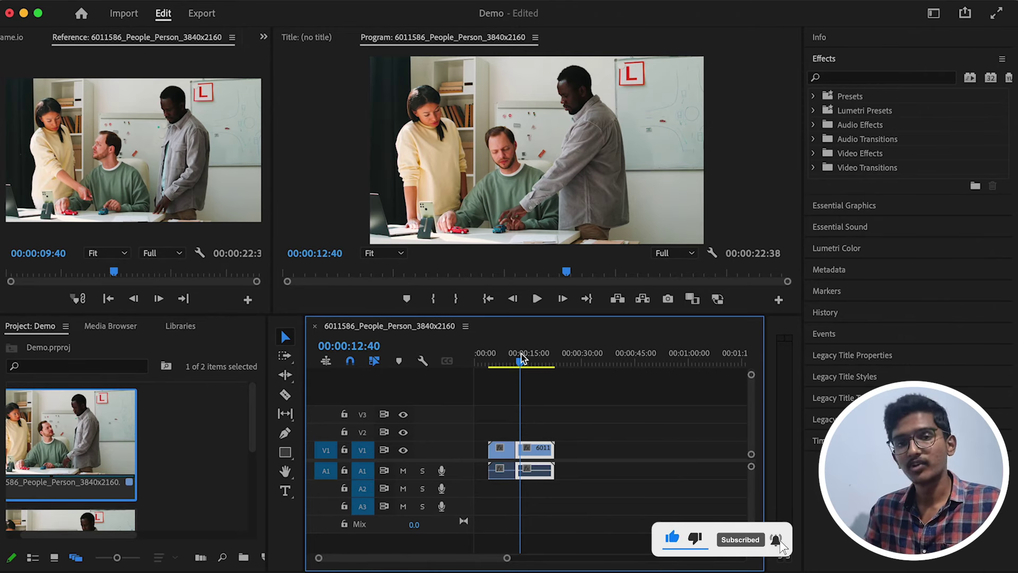
{"action": "left_click", "coordinate": [498, 361]}
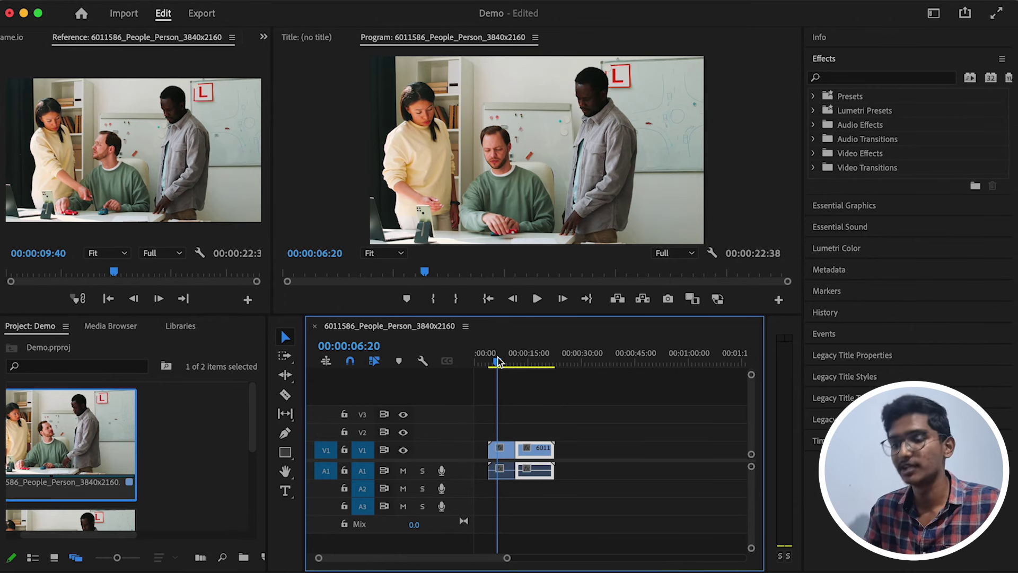
{"action": "left_click_drag", "start_coordinate": [498, 362], "coordinate": [561, 361]}
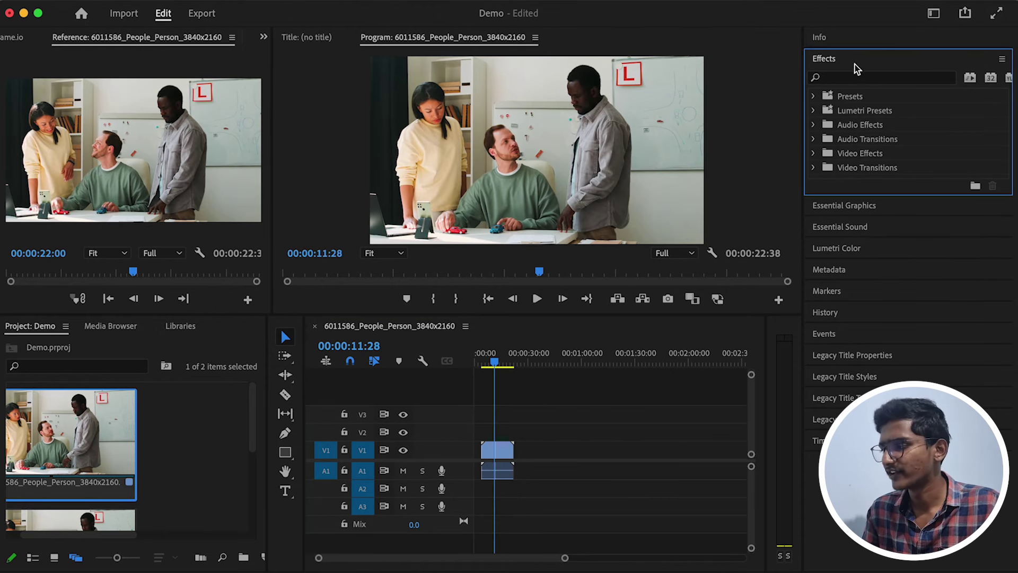
Step: Examine the contents of the Presets and Lumetri Presets effect folders, collapsing each one after viewing
{"action": "left_click", "coordinate": [814, 97]}
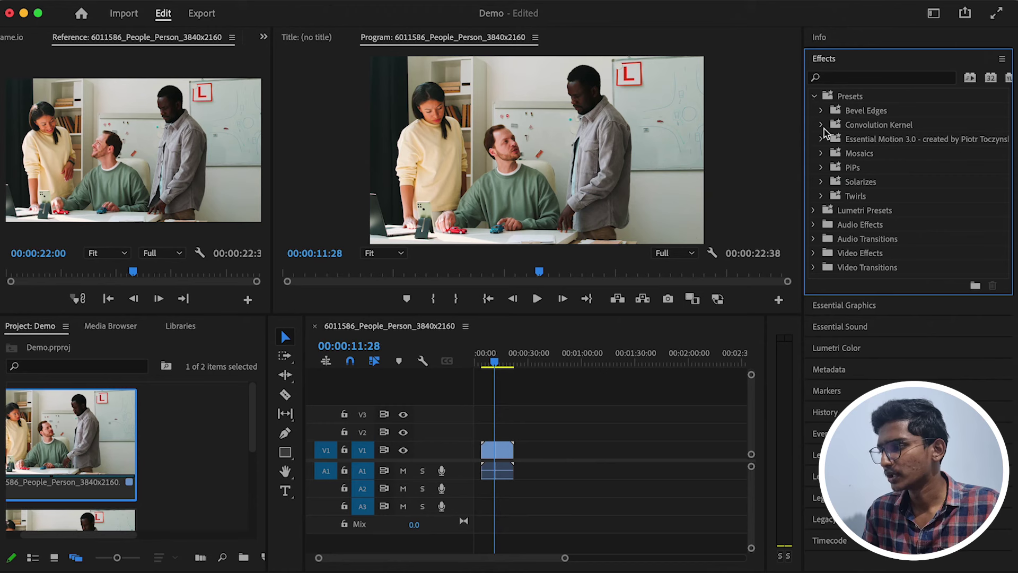
{"action": "left_click", "coordinate": [813, 98]}
{"action": "left_click", "coordinate": [814, 112]}
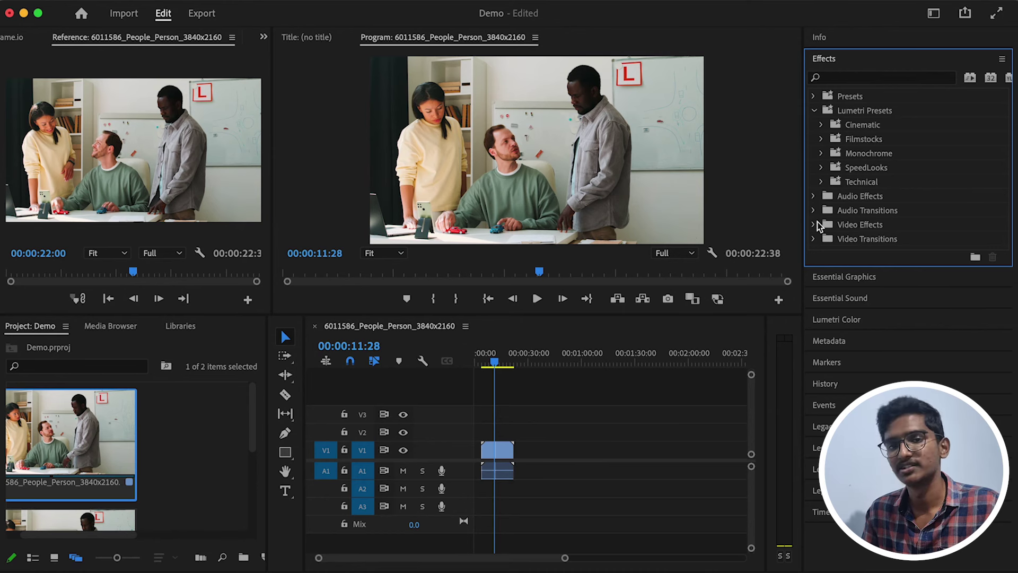
{"action": "left_click", "coordinate": [814, 111]}
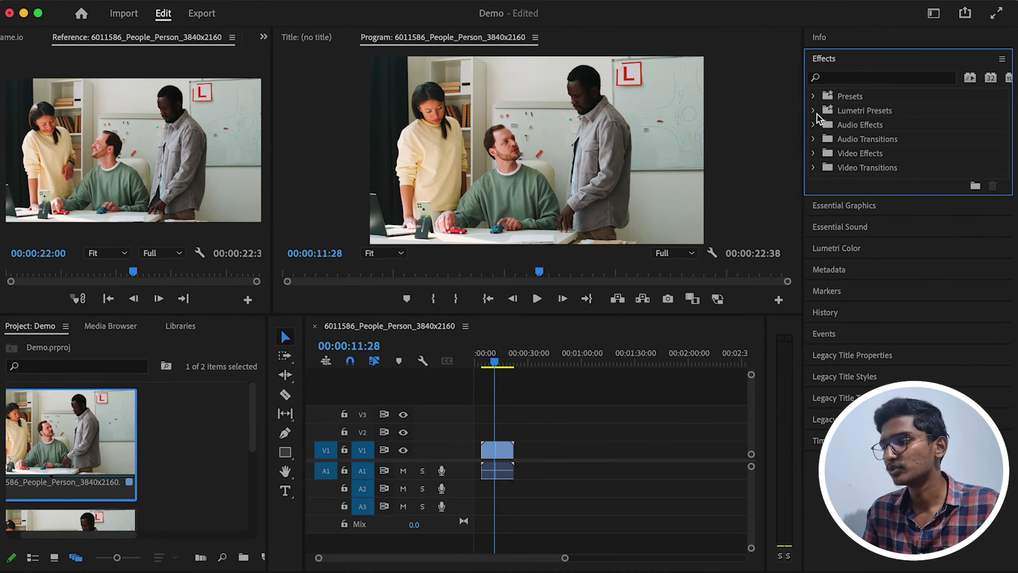
Step: Browse the Essential Graphics templates from Angled Coming Up Next to Basic Lower Third, and show the graphics editing view
{"action": "left_click", "coordinate": [821, 206]}
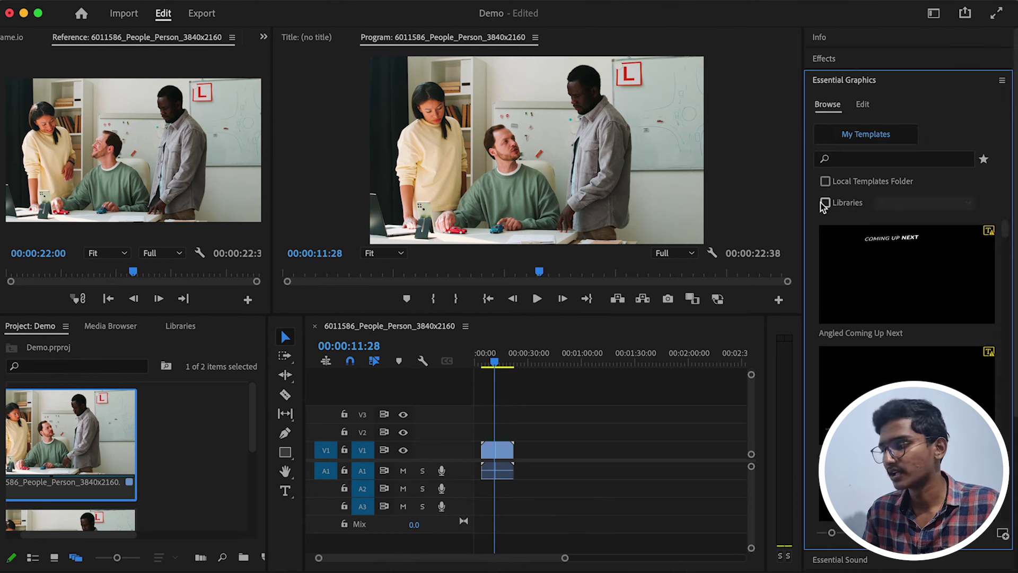
{"action": "left_click", "coordinate": [832, 82]}
{"action": "left_click", "coordinate": [831, 89]}
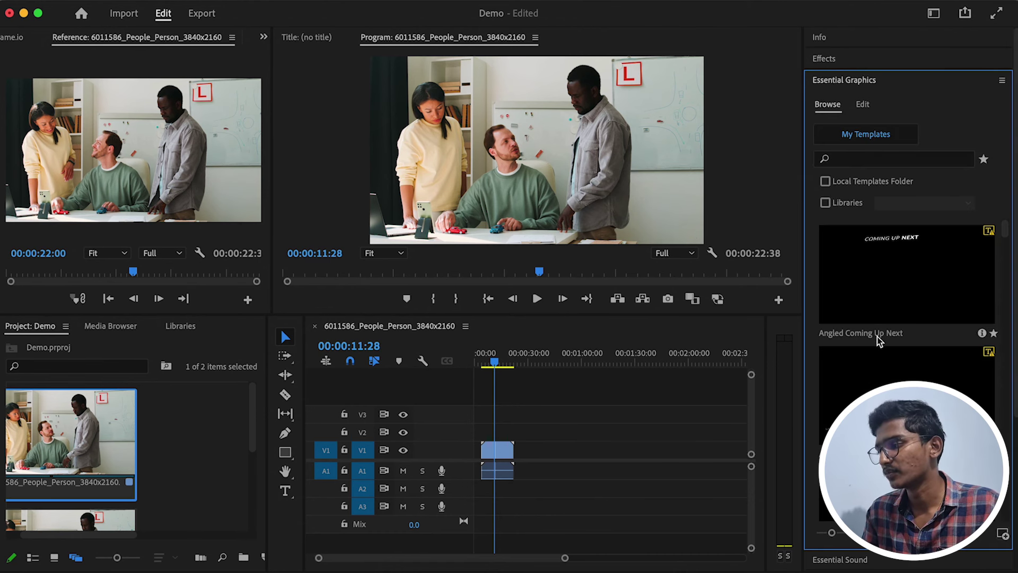
{"action": "scroll", "coordinate": [877, 336], "scroll_direction": "down", "scroll_amount": 10}
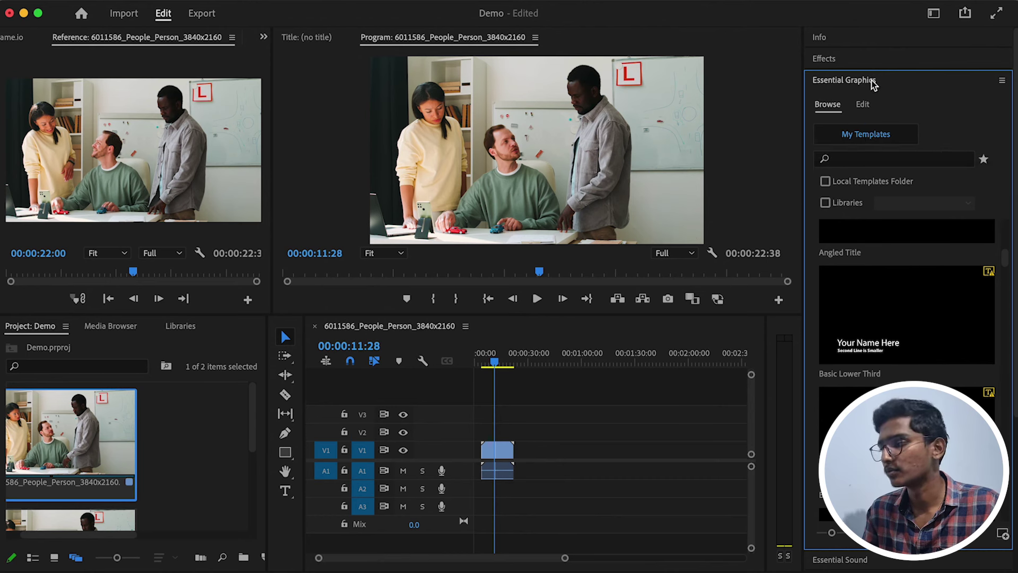
{"action": "left_click", "coordinate": [864, 105]}
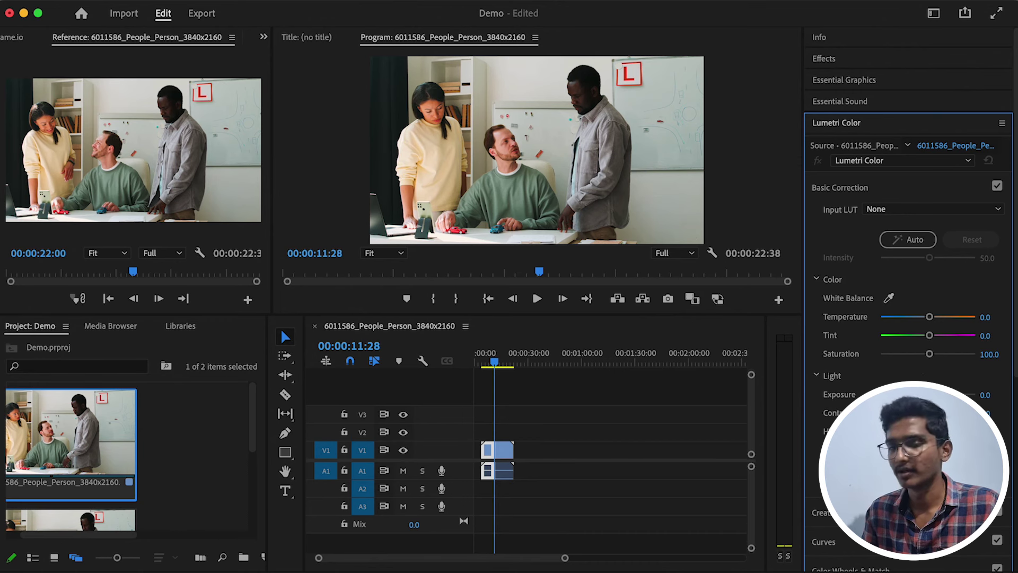
Step: Examine the Lumetri Color correction controls for the first clip segment, including the Color and Light settings
{"action": "scroll", "coordinate": [907, 319], "scroll_direction": "down", "scroll_amount": 2}
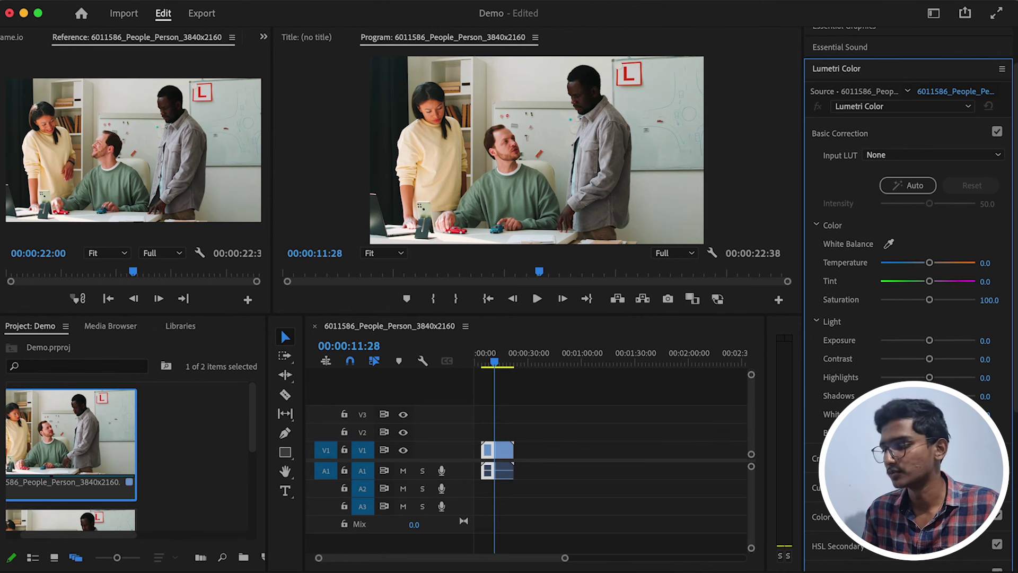
{"action": "scroll", "coordinate": [907, 318], "scroll_direction": "down", "scroll_amount": 2}
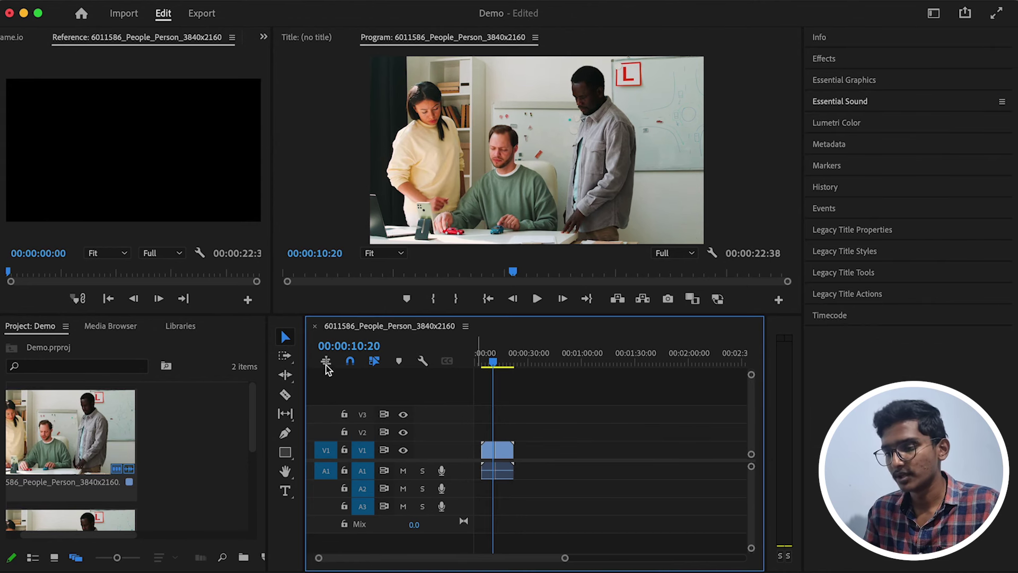
Step: Look over the editing tools and inspect the sequence at 00:00:18:00 and at 00:00:03:35, just before the first clip, at different timeline scales
{"action": "left_click", "coordinate": [287, 324]}
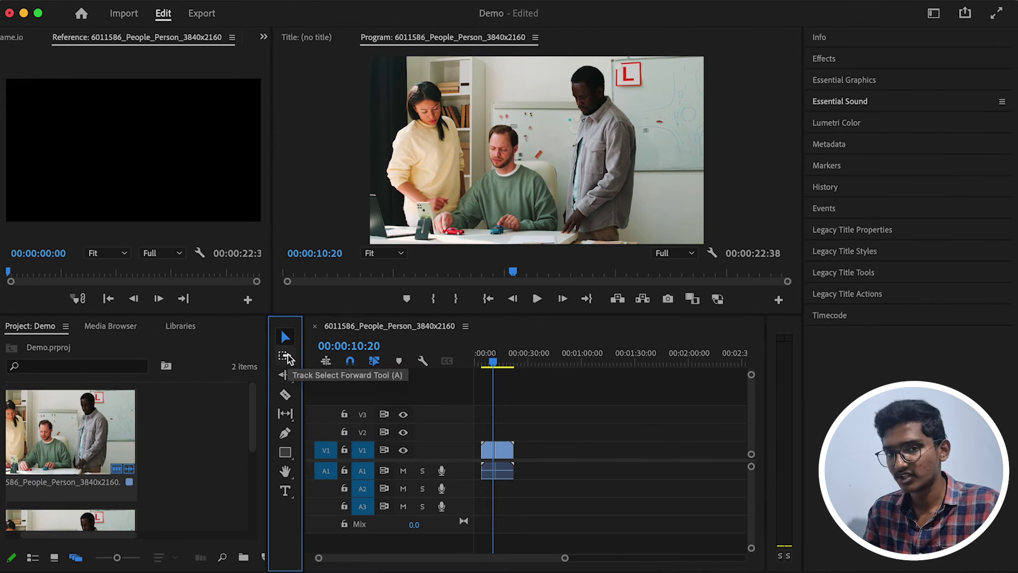
{"action": "left_click", "coordinate": [492, 367]}
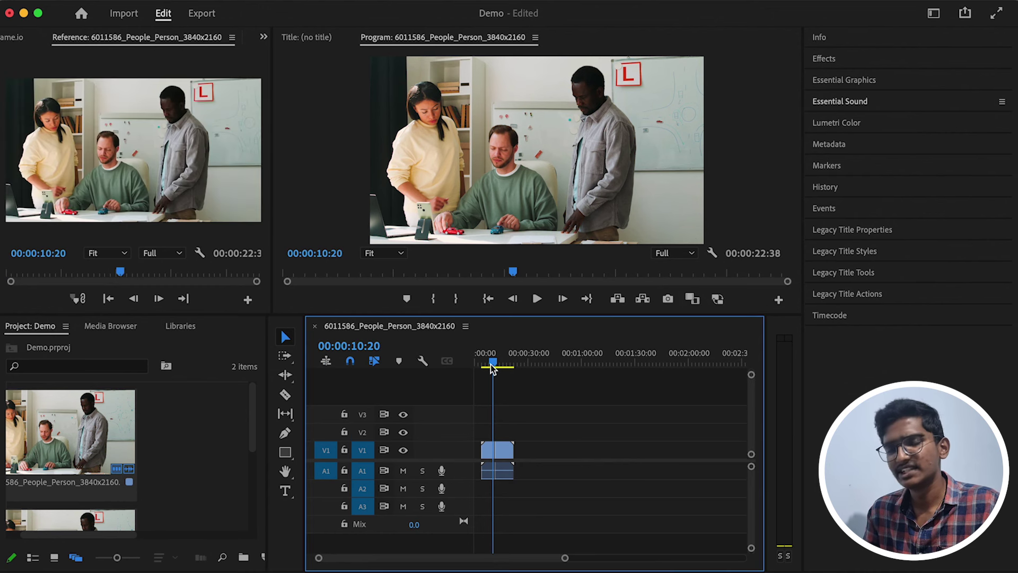
{"action": "left_click", "coordinate": [507, 363]}
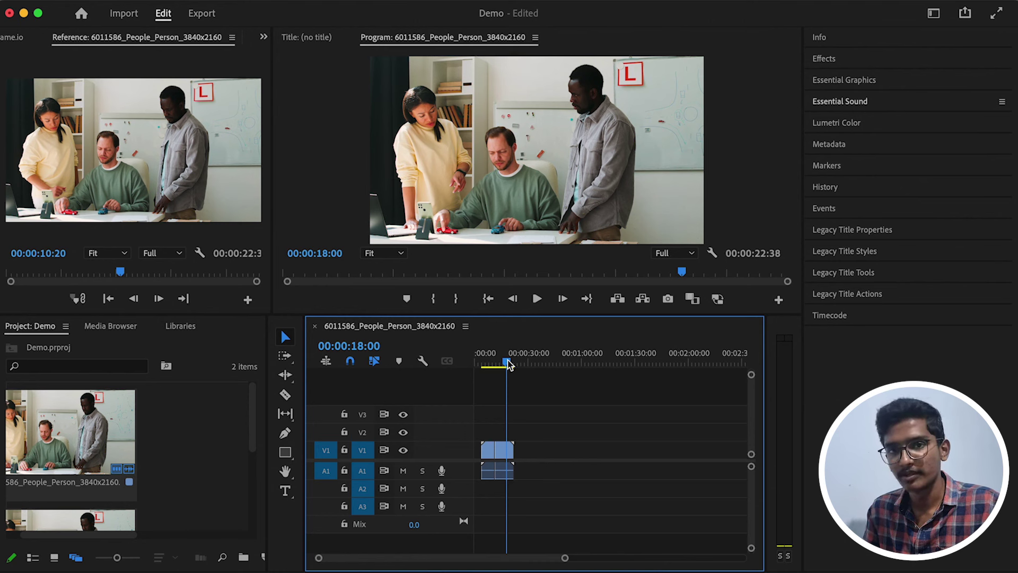
{"action": "key", "text": "="}
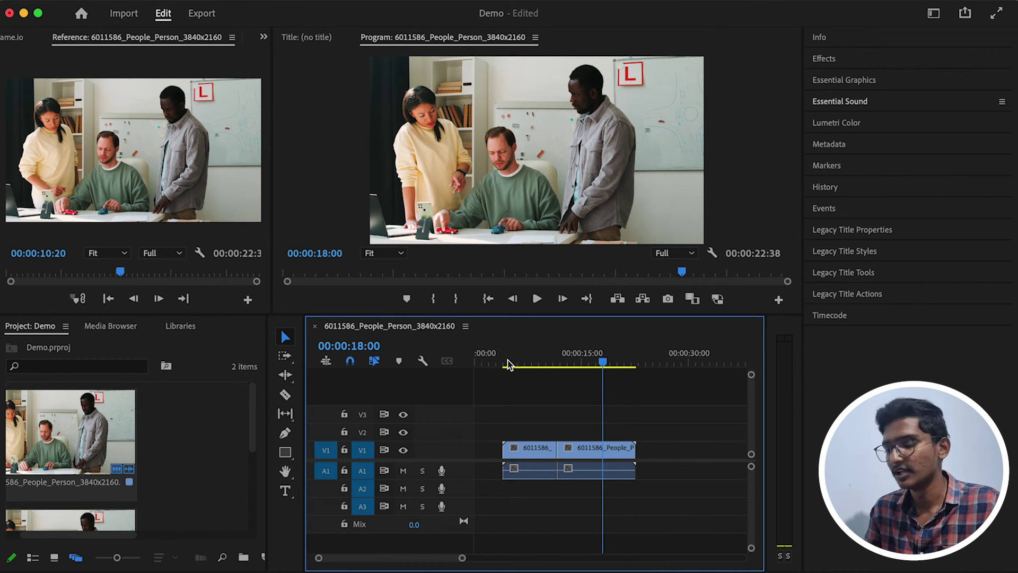
{"action": "left_click", "coordinate": [501, 364]}
{"action": "key", "text": "minus"}
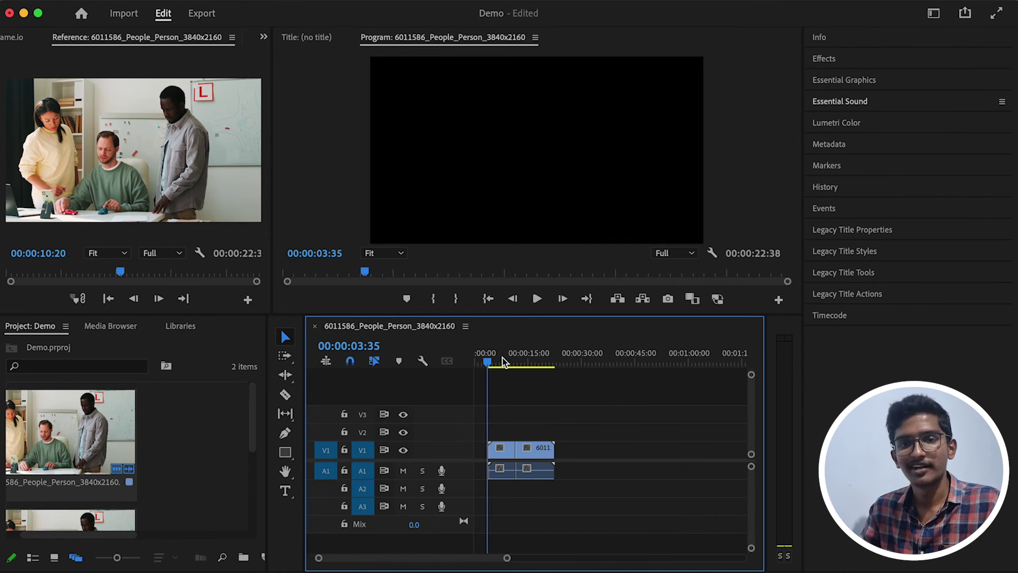